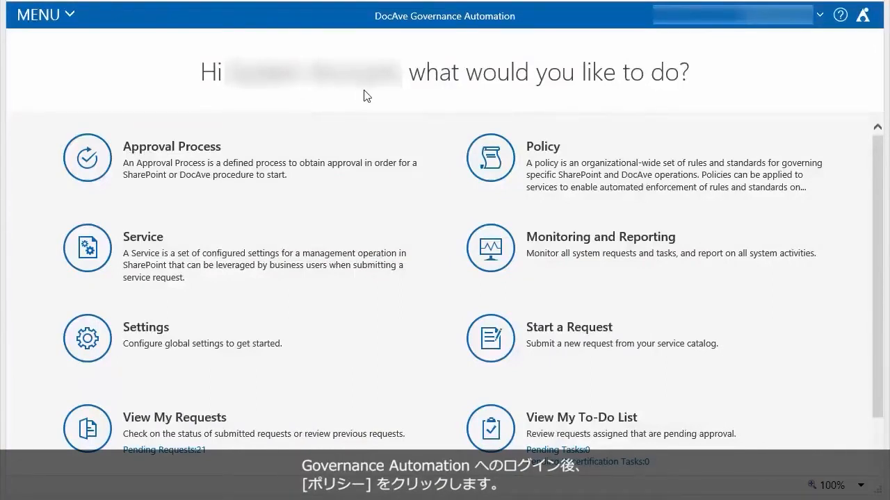
Start creating a new Site Collection Policy in Policy Management
{"action": "left_click", "coordinate": [549, 155]}
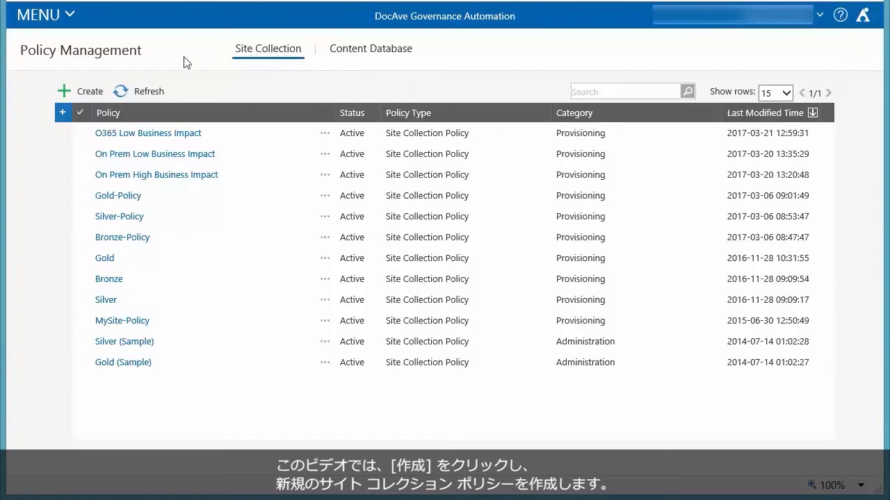
{"action": "left_click", "coordinate": [88, 100]}
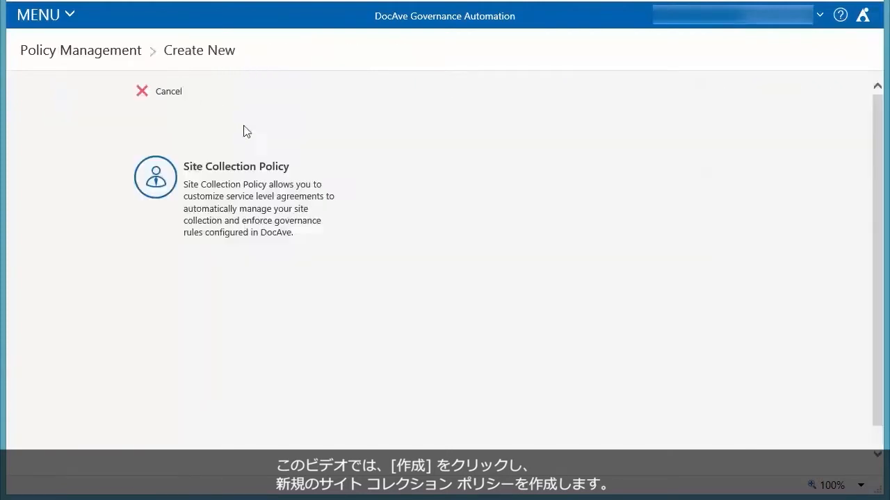
{"action": "left_click", "coordinate": [234, 174]}
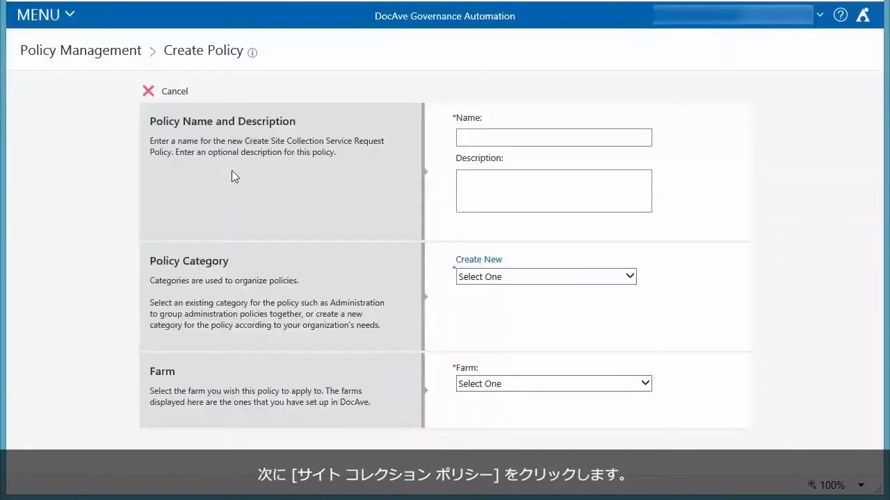
Name the policy Basic Policy with category Administration and farm SP2016 Prod, and continue to the content database settings
{"action": "left_click", "coordinate": [498, 139]}
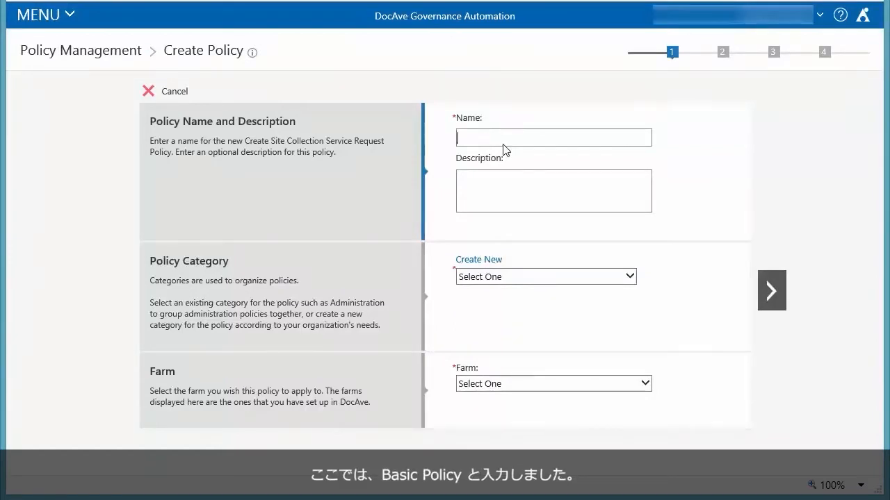
{"action": "type", "text": "Basic Policy"}
{"action": "left_click", "coordinate": [489, 285]}
{"action": "left_click", "coordinate": [486, 290]}
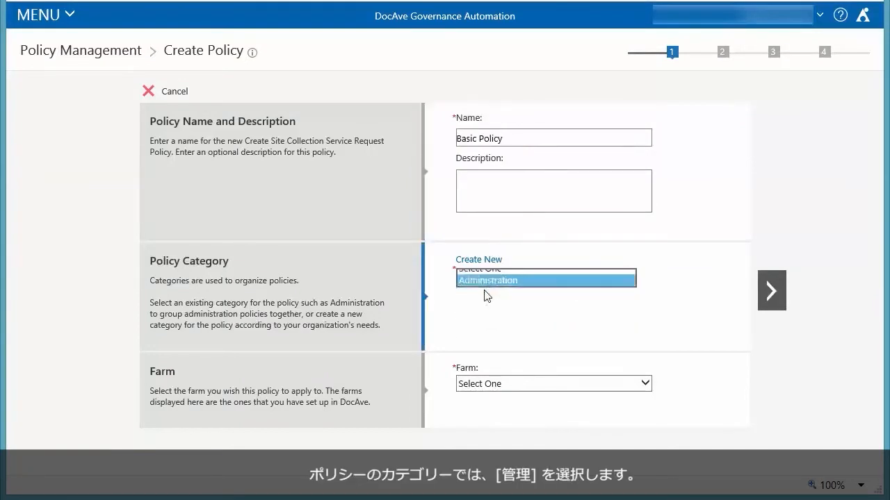
{"action": "left_click", "coordinate": [485, 387]}
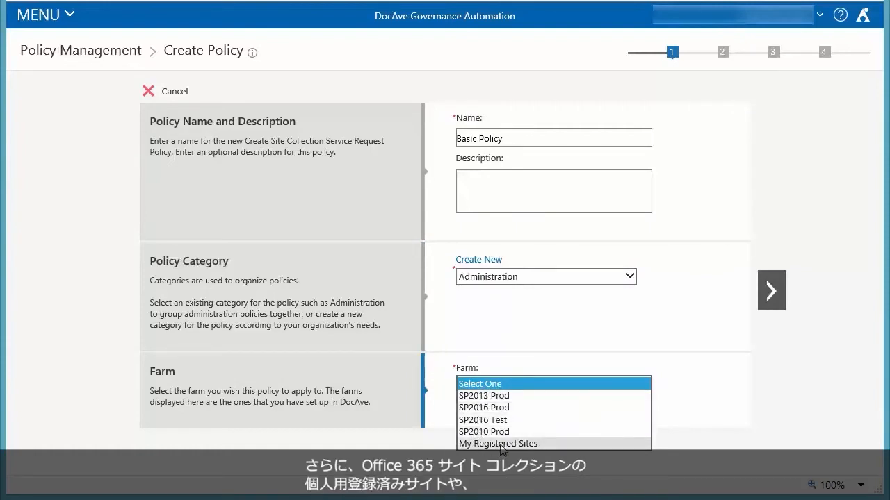
{"action": "left_click", "coordinate": [470, 408]}
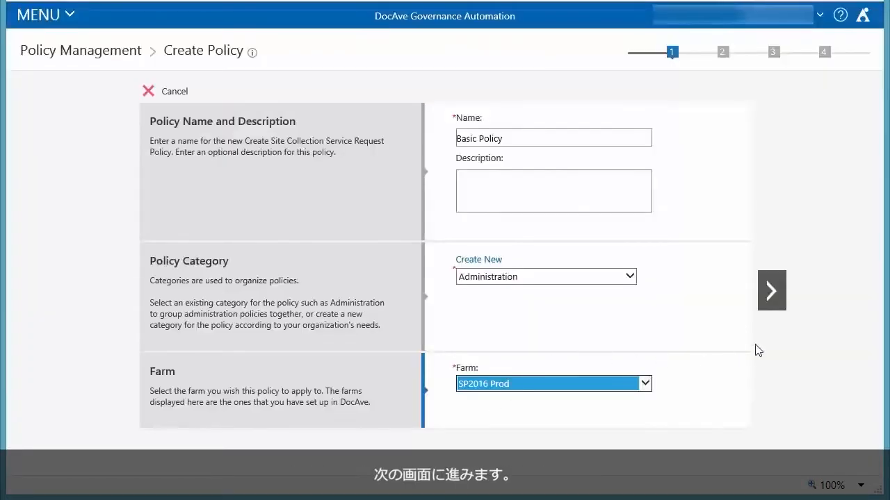
{"action": "left_click", "coordinate": [770, 293]}
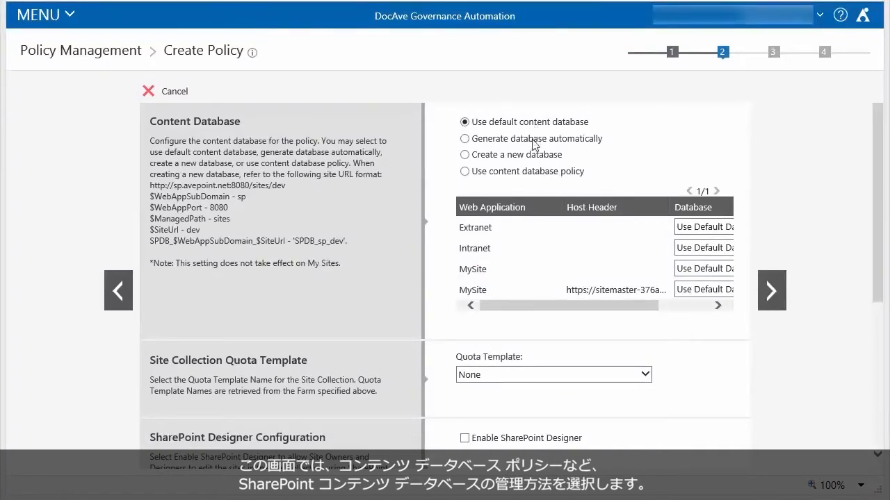
Use the default content database for the policy and proceed to the DocAve configurations
{"action": "left_click", "coordinate": [465, 171]}
{"action": "left_click", "coordinate": [465, 123]}
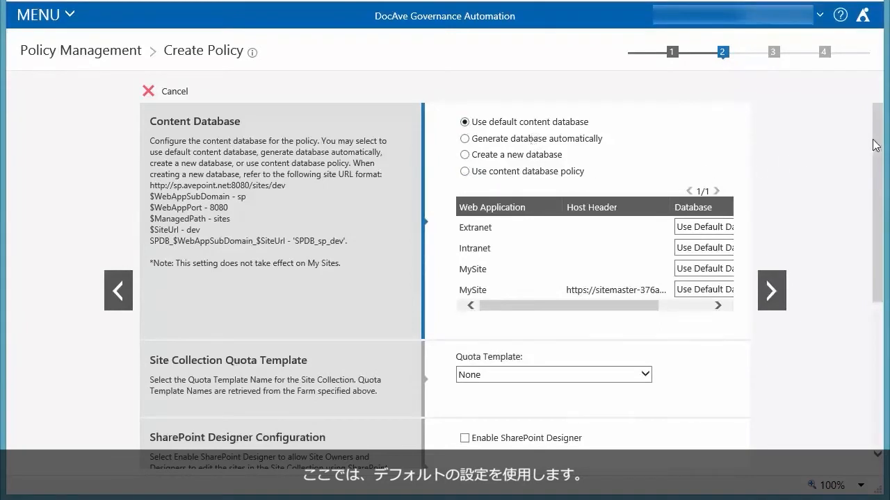
{"action": "left_click_drag", "start_coordinate": [877, 146], "coordinate": [877, 285]}
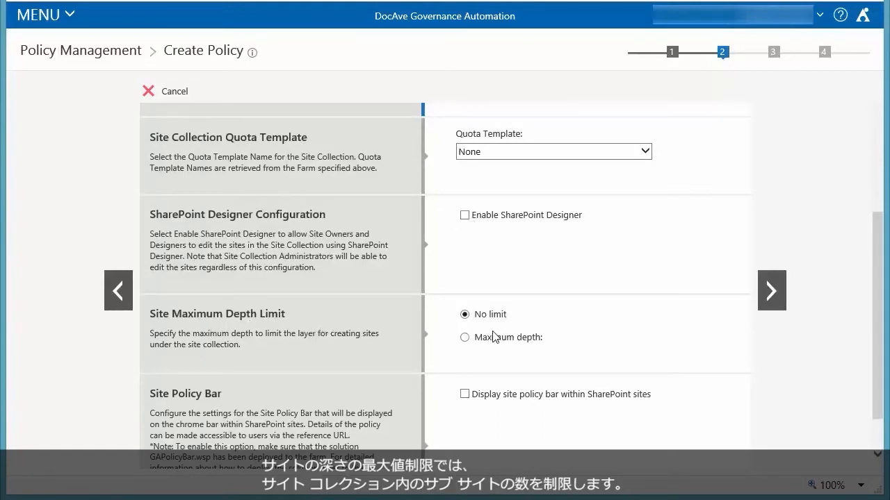
{"action": "left_click", "coordinate": [773, 293]}
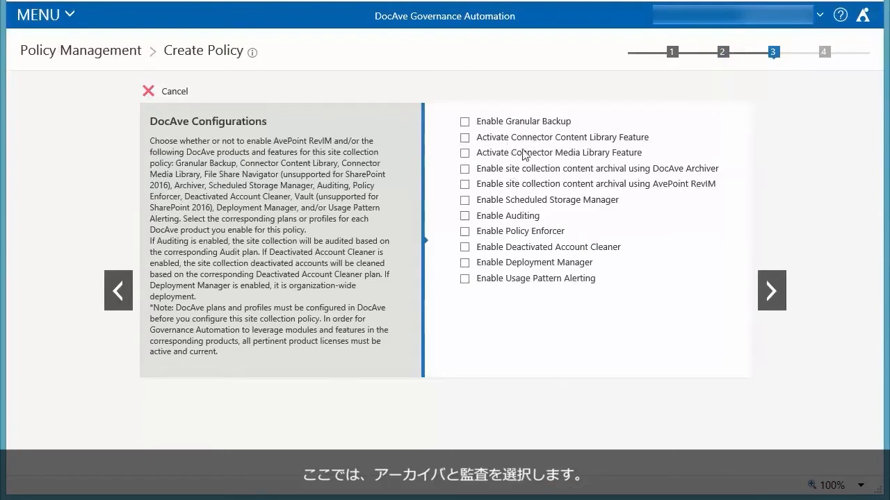
Enable Auditing and DocAve Archiver archival with profile SP2016-Archival-Content and Approval Process_Gold (Sample), and continue to the lifecycle settings
{"action": "left_click", "coordinate": [464, 170]}
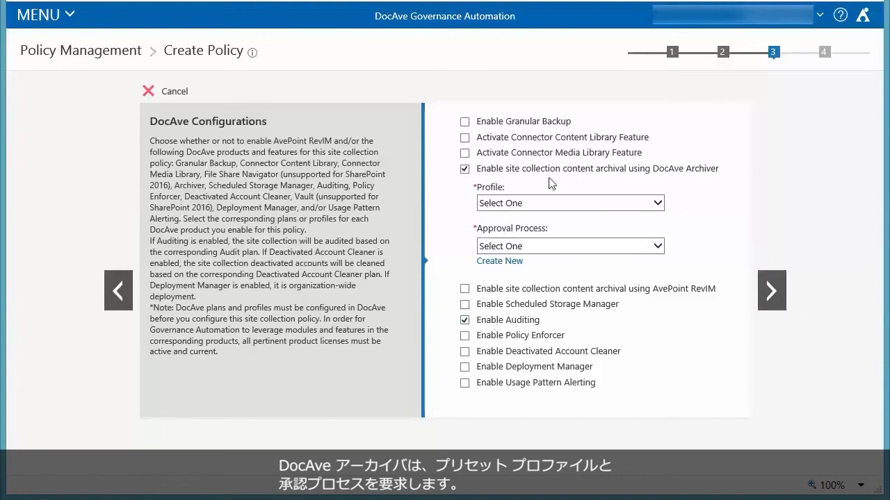
{"action": "left_click", "coordinate": [505, 209]}
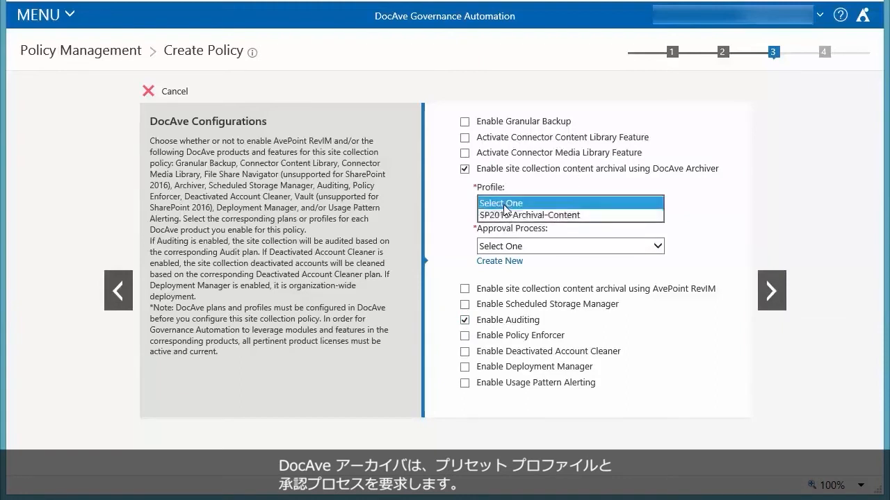
{"action": "left_click", "coordinate": [501, 215]}
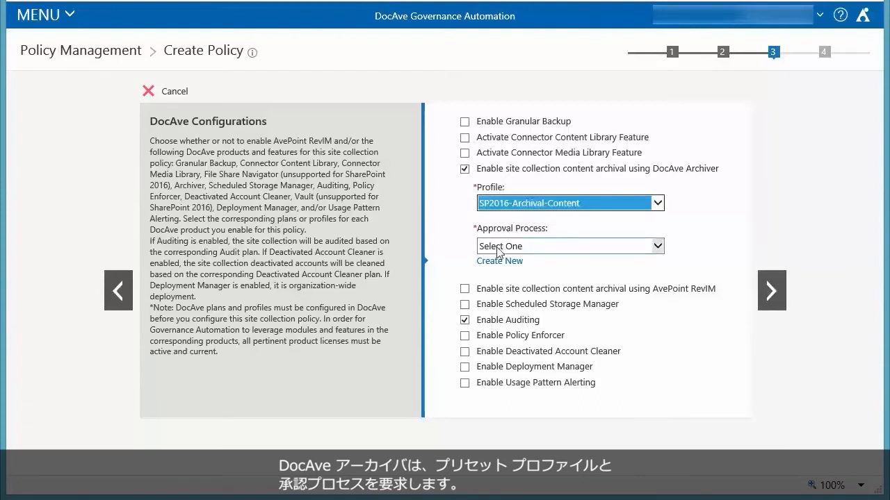
{"action": "left_click", "coordinate": [499, 249]}
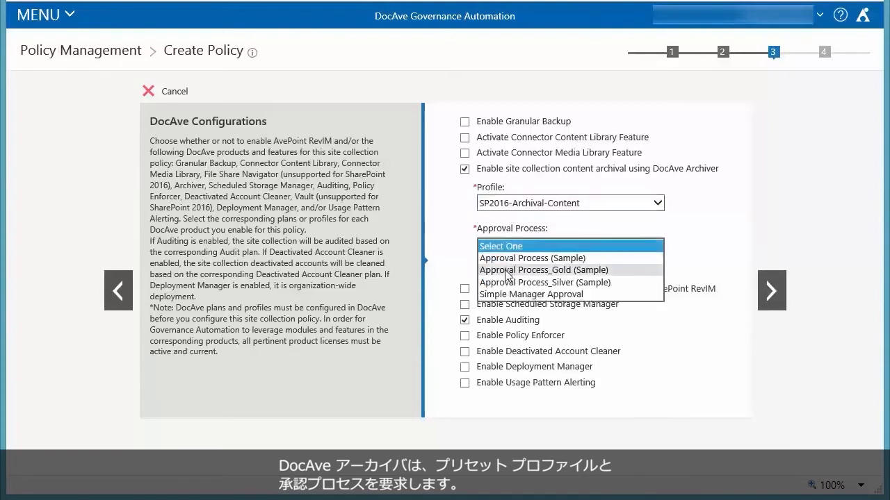
{"action": "left_click", "coordinate": [505, 271]}
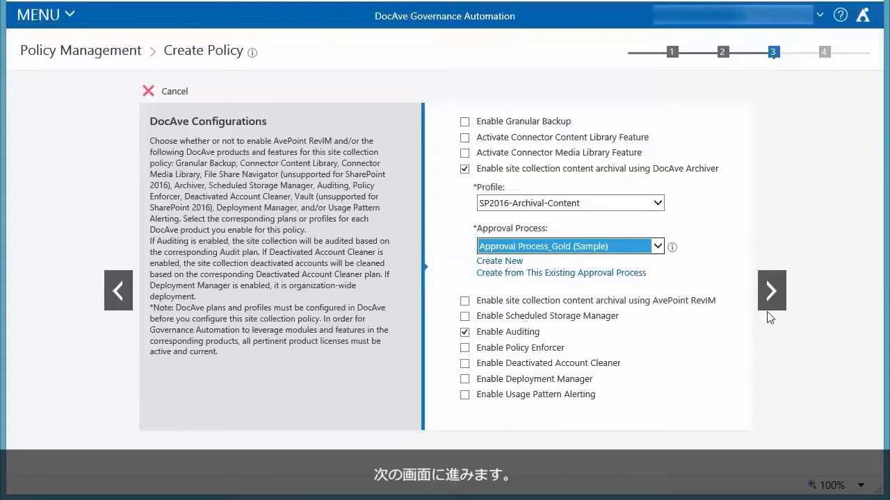
{"action": "left_click", "coordinate": [771, 290]}
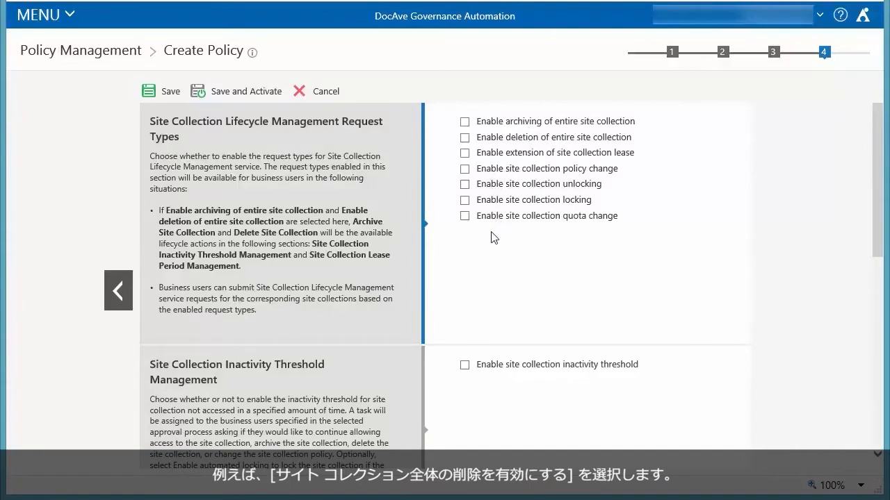
Enable deletion of the entire site collection and lease extension of no more than 6 months each time
{"action": "left_click", "coordinate": [463, 139]}
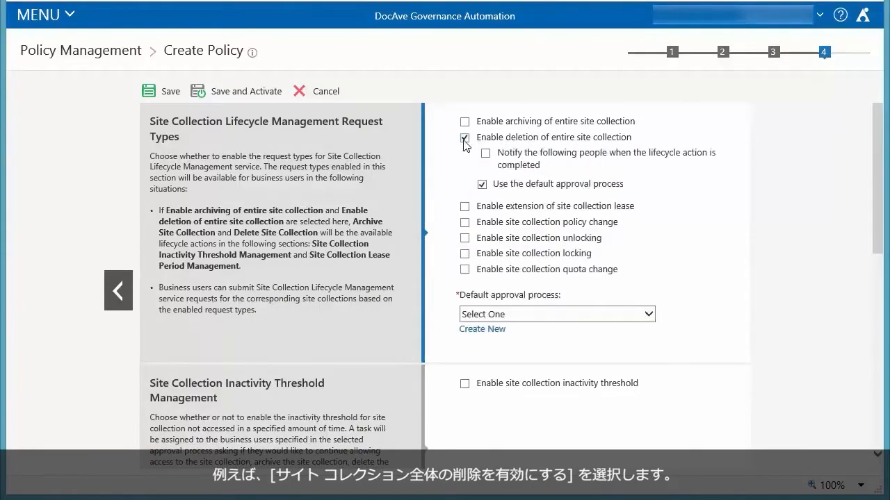
{"action": "left_click", "coordinate": [464, 206]}
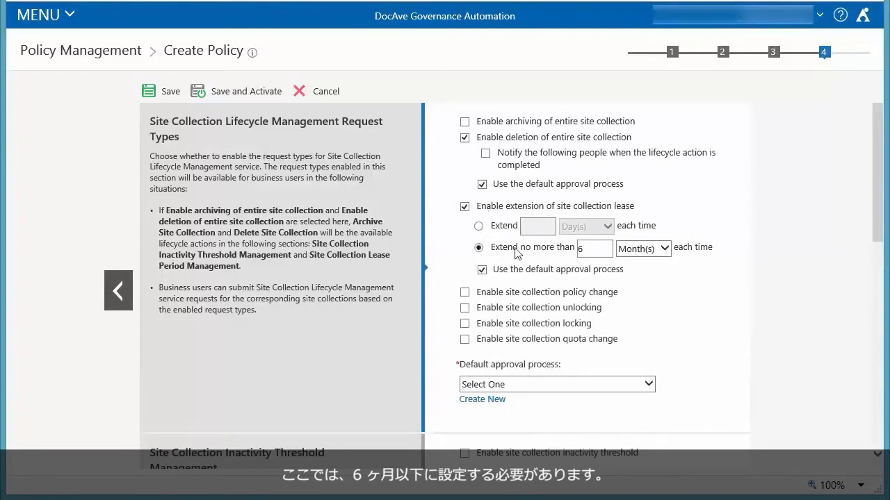
{"action": "left_click", "coordinate": [664, 250]}
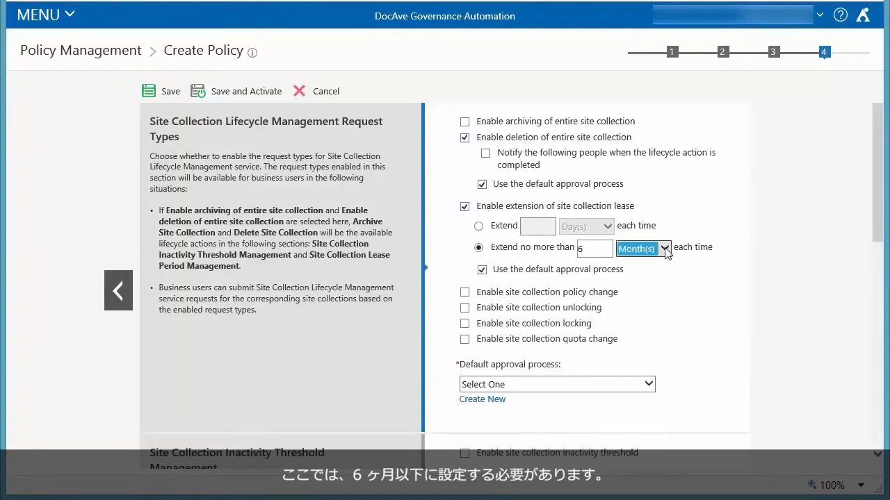
{"action": "left_click", "coordinate": [664, 250]}
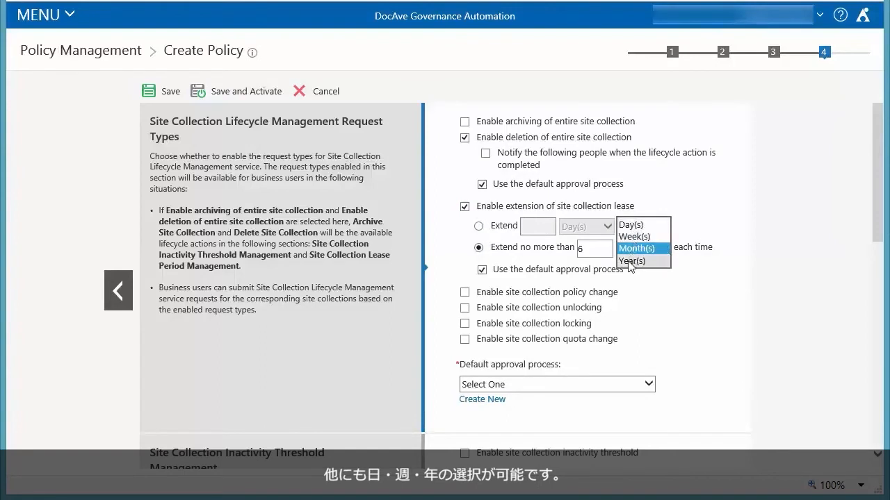
{"action": "left_click", "coordinate": [634, 249]}
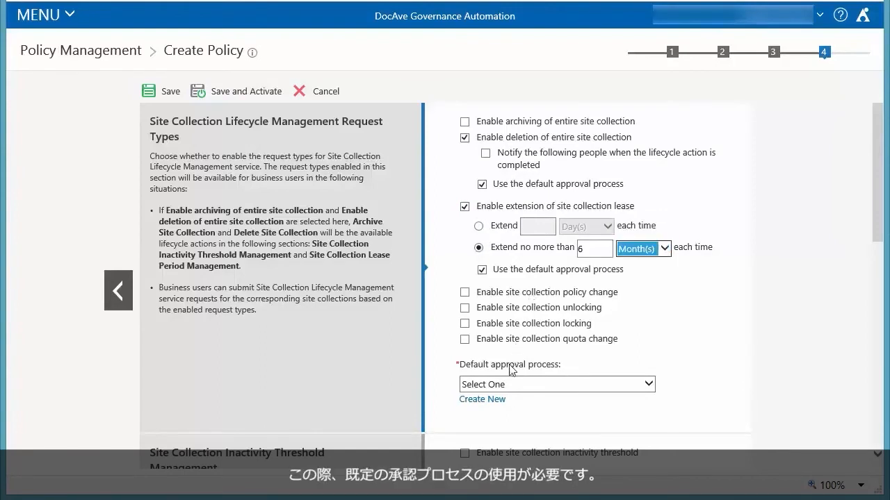
Set the default approval process for lifecycle requests to Approval Process_Gold (Sample)
{"action": "left_click", "coordinate": [498, 386]}
{"action": "left_click", "coordinate": [497, 386]}
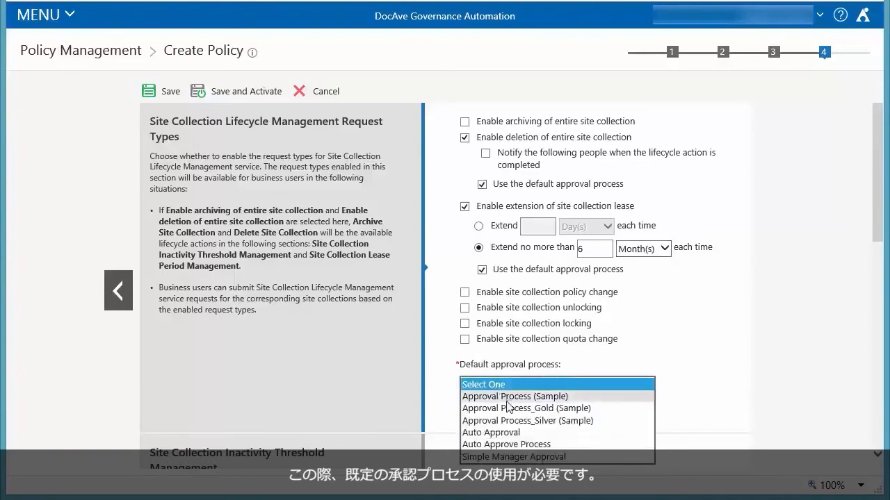
{"action": "left_click", "coordinate": [505, 410]}
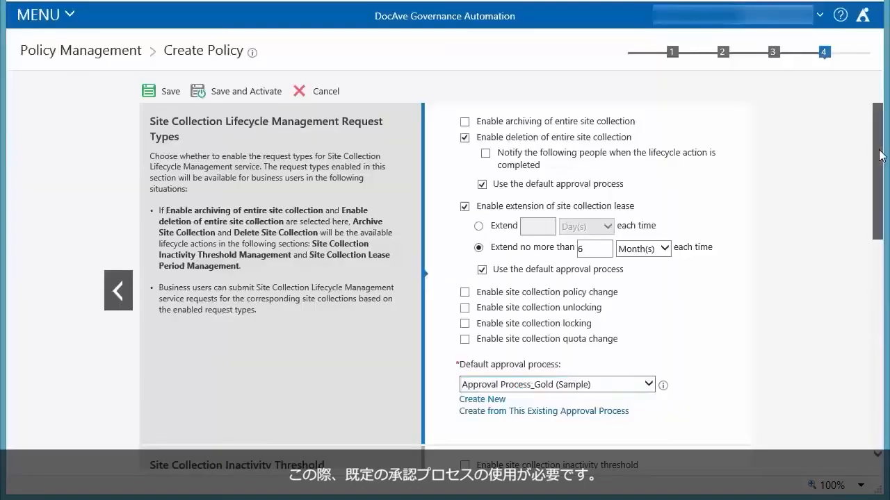
{"action": "left_click_drag", "start_coordinate": [881, 155], "coordinate": [882, 273]}
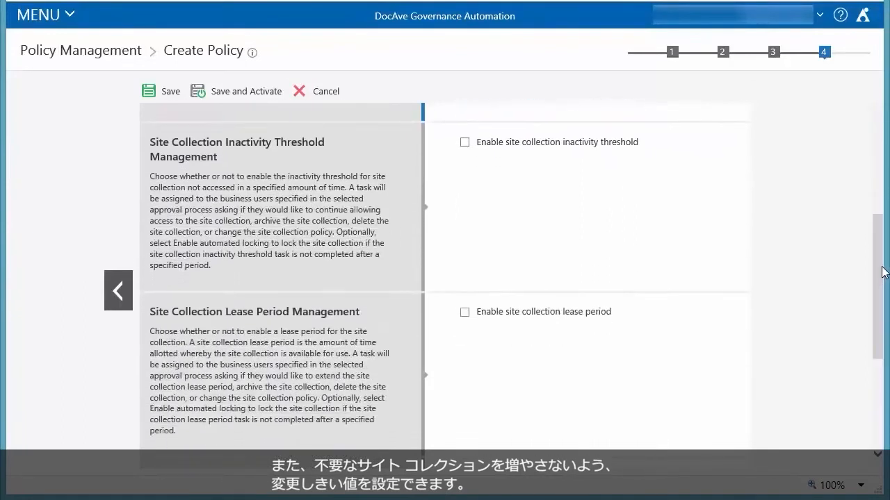
{"action": "left_click", "coordinate": [464, 143]}
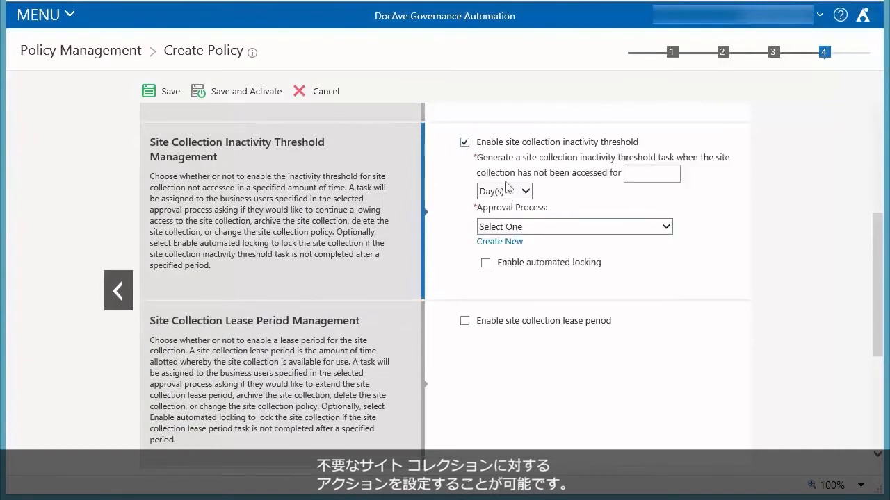
{"action": "left_click", "coordinate": [464, 143]}
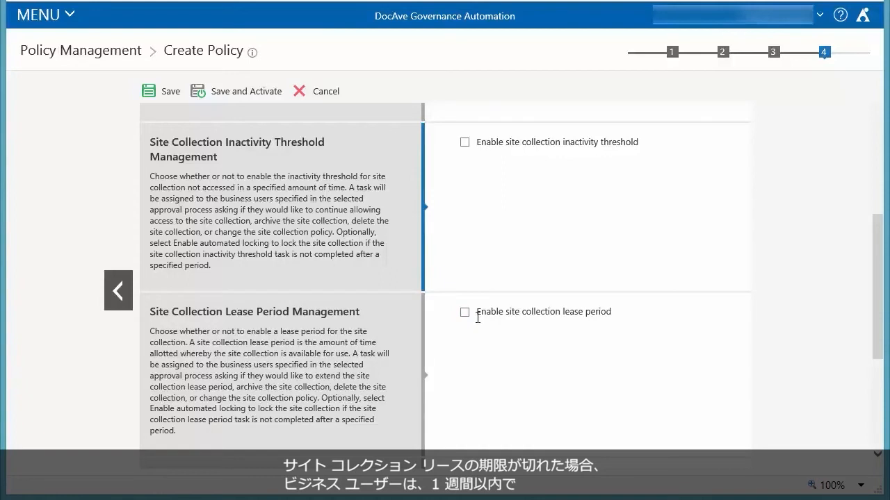
Enable the site collection lease period with 7 days and Approval Process_Gold (Sample) as its approval process
{"action": "left_click", "coordinate": [464, 313]}
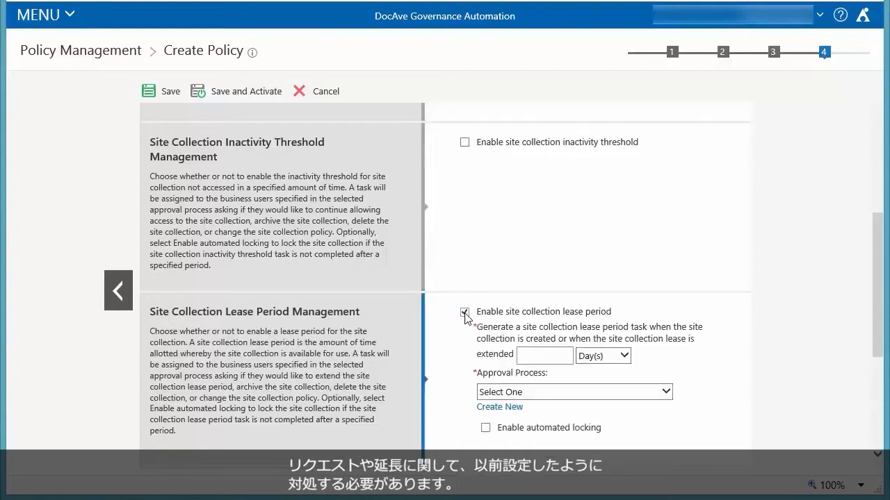
{"action": "left_click", "coordinate": [537, 353]}
{"action": "type", "text": "7"}
{"action": "left_click", "coordinate": [505, 394]}
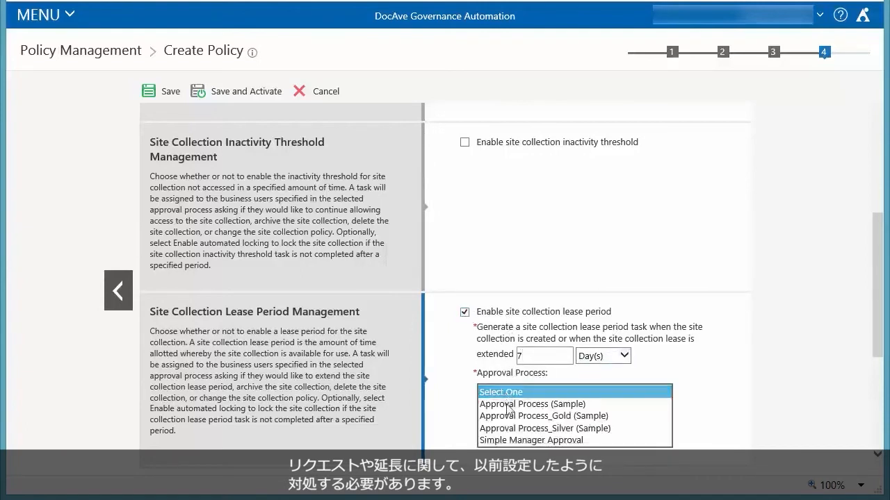
{"action": "left_click", "coordinate": [502, 417]}
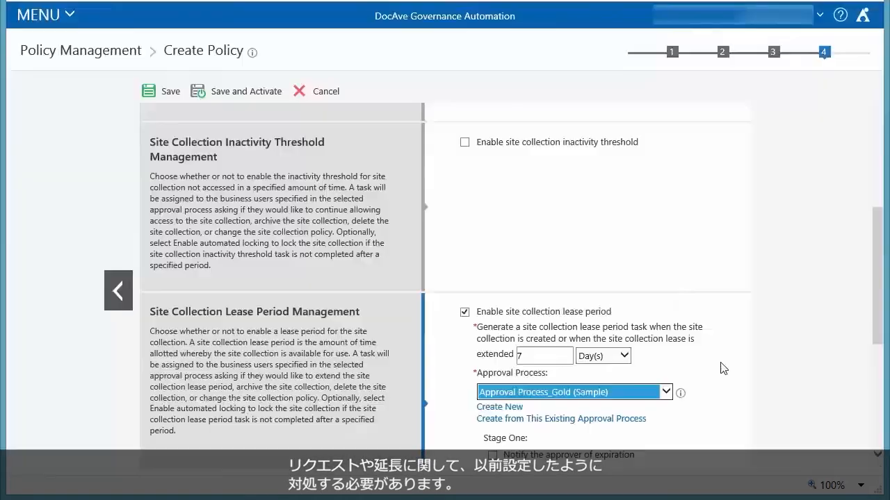
{"action": "scroll", "coordinate": [616, 264], "scroll_direction": "down", "scroll_amount": 5}
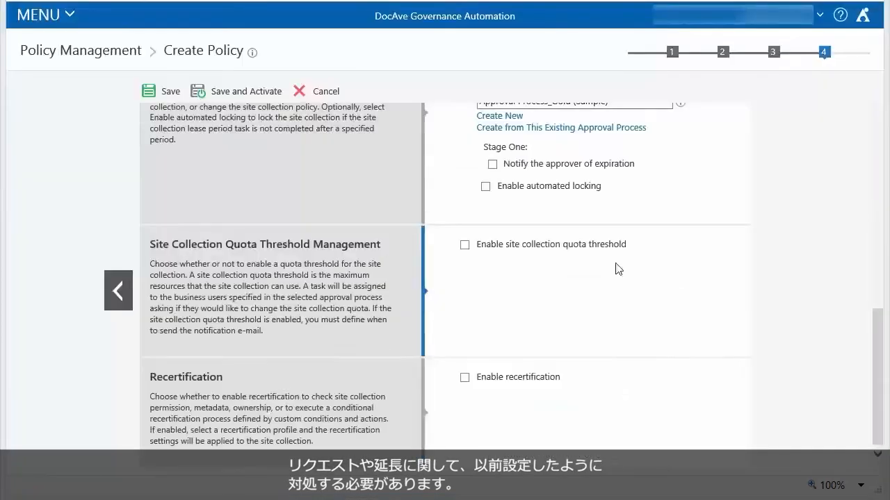
{"action": "left_click", "coordinate": [466, 246]}
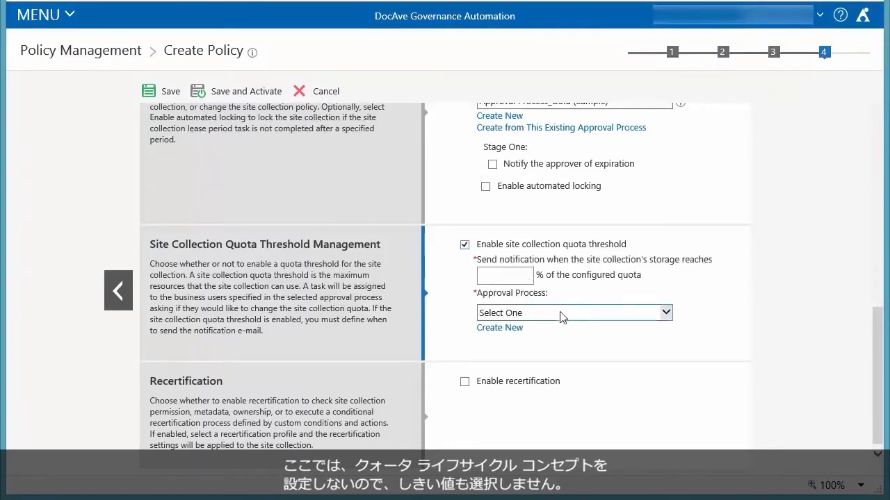
{"action": "left_click", "coordinate": [465, 245]}
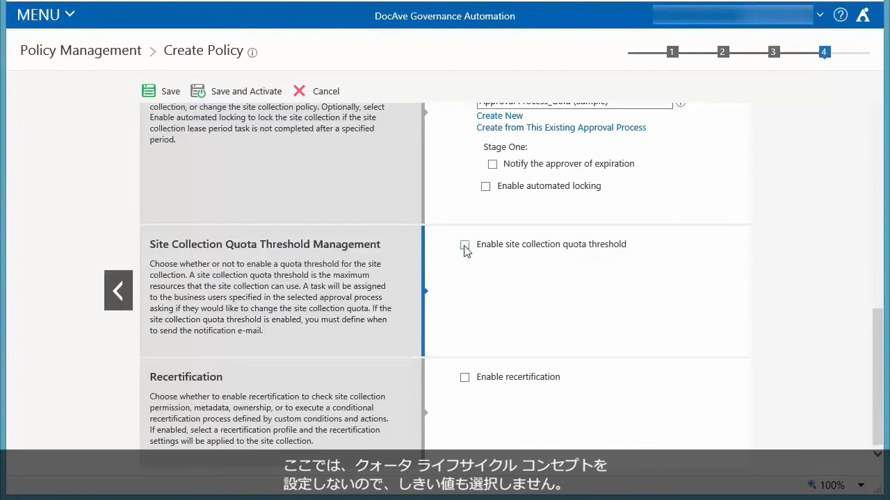
{"action": "left_click", "coordinate": [465, 379]}
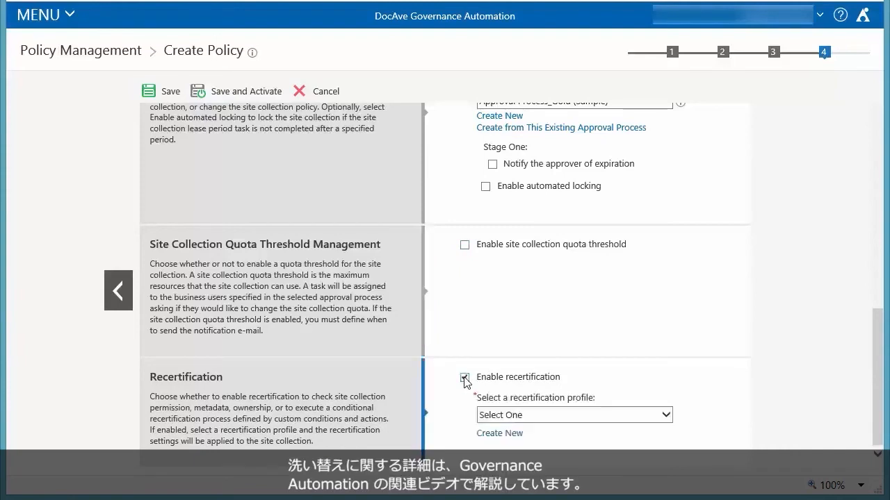
{"action": "left_click", "coordinate": [464, 379]}
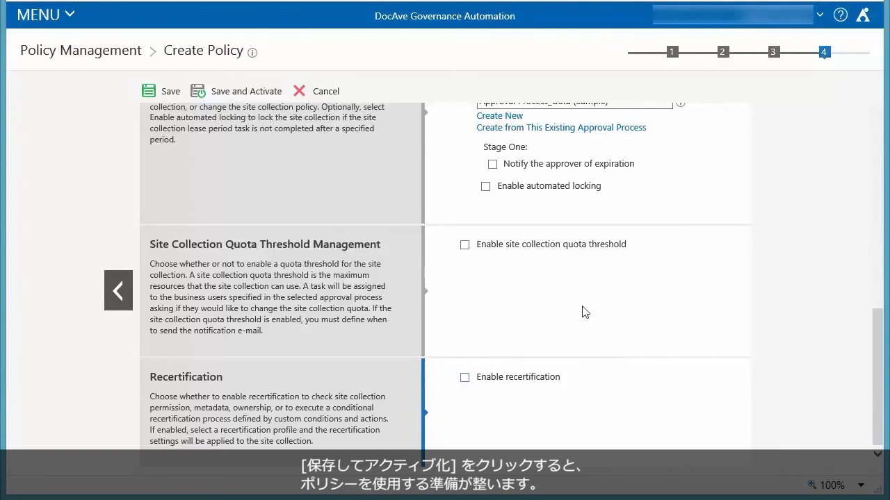
Save and activate the policy, and open the print preview of Basic Policy's details
{"action": "left_click", "coordinate": [240, 91]}
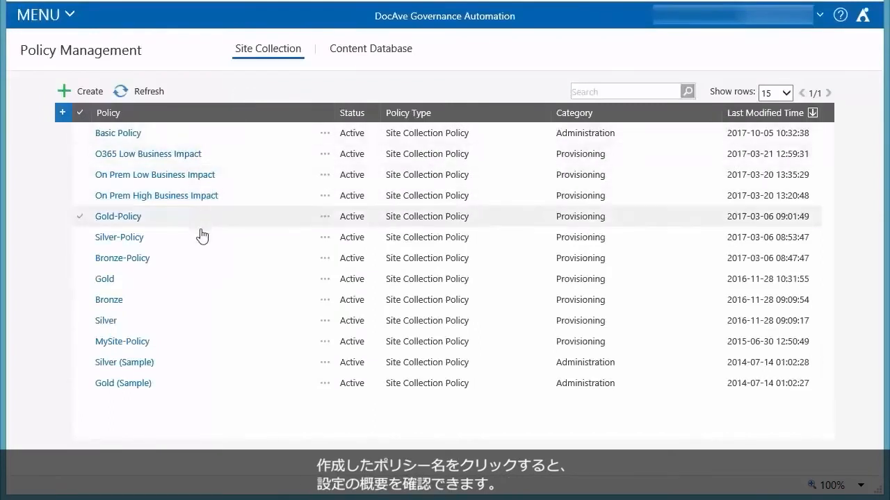
{"action": "left_click", "coordinate": [120, 135]}
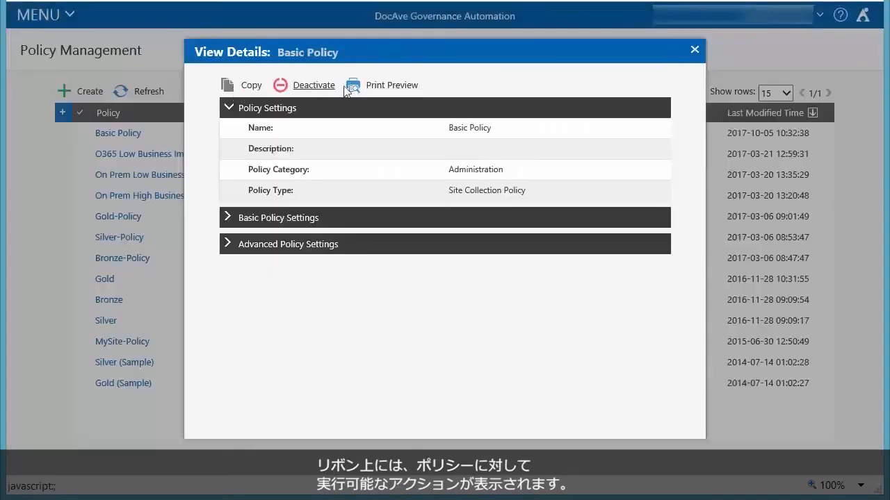
{"action": "left_click", "coordinate": [391, 85]}
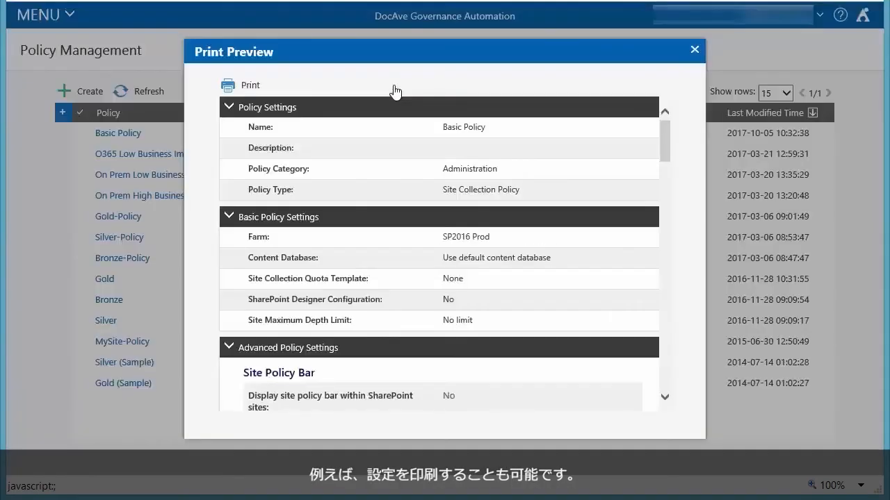